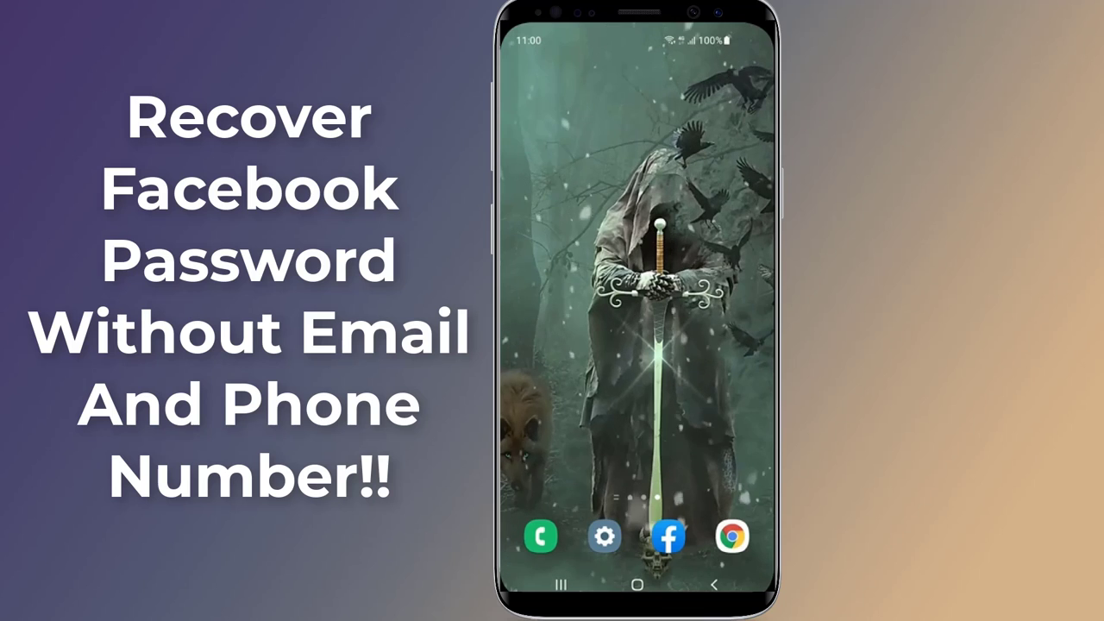
Launch the Facebook app from the home screen dock to reach its login screen.
{"action": "left_click", "coordinate": [669, 533]}
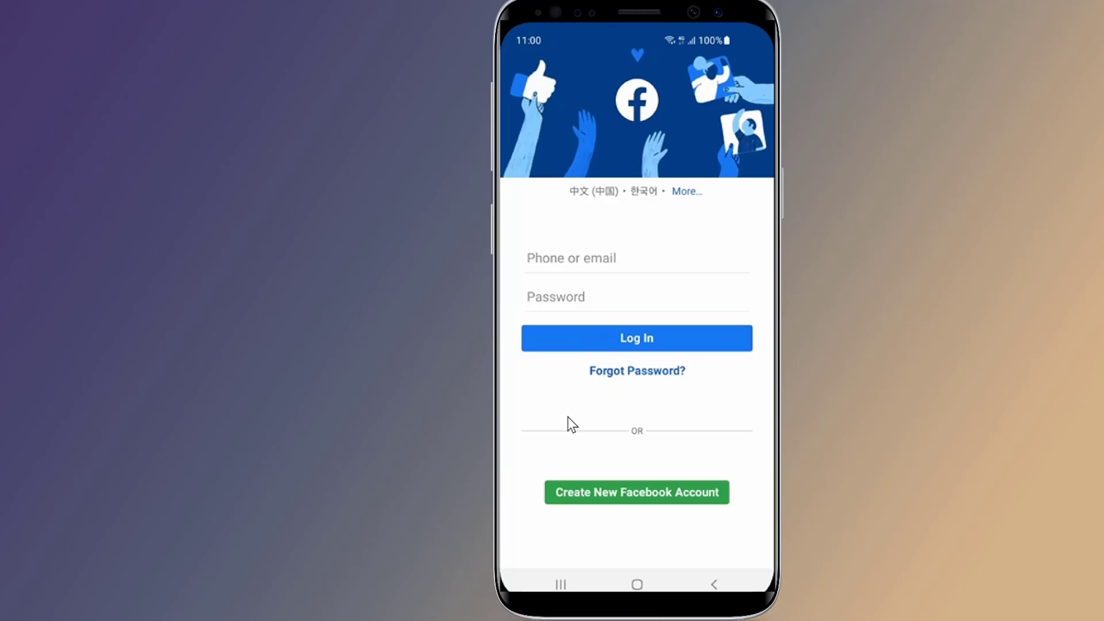
Leave the Facebook login screen and return to the Android home screen.
{"action": "left_click", "coordinate": [638, 585]}
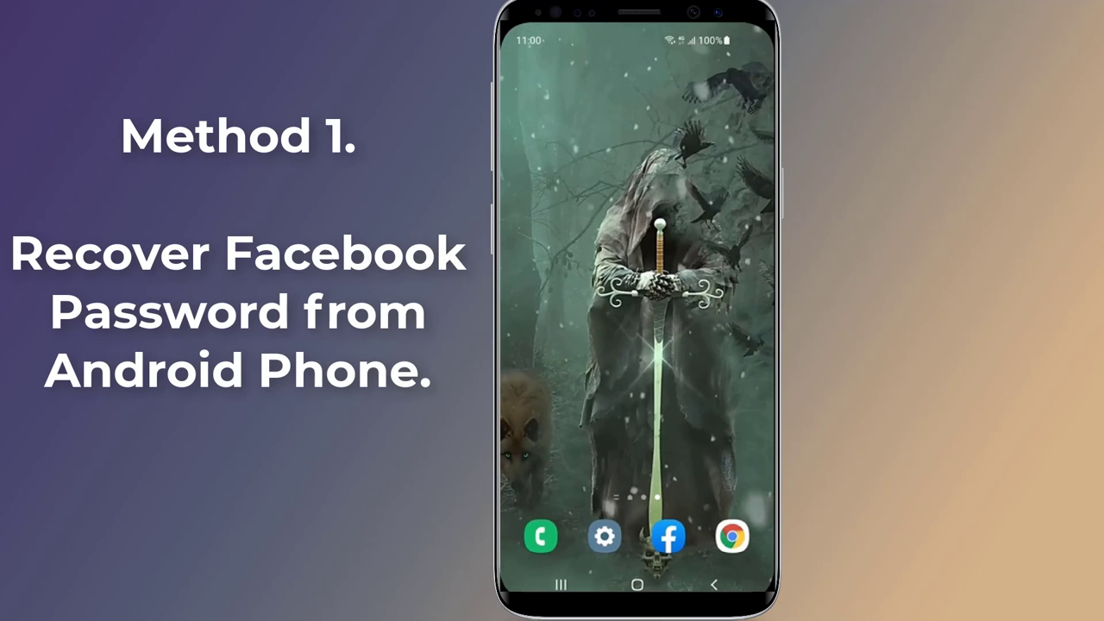
Open Settings and go to the Google page for the signed-in account.
{"action": "left_click", "coordinate": [603, 536]}
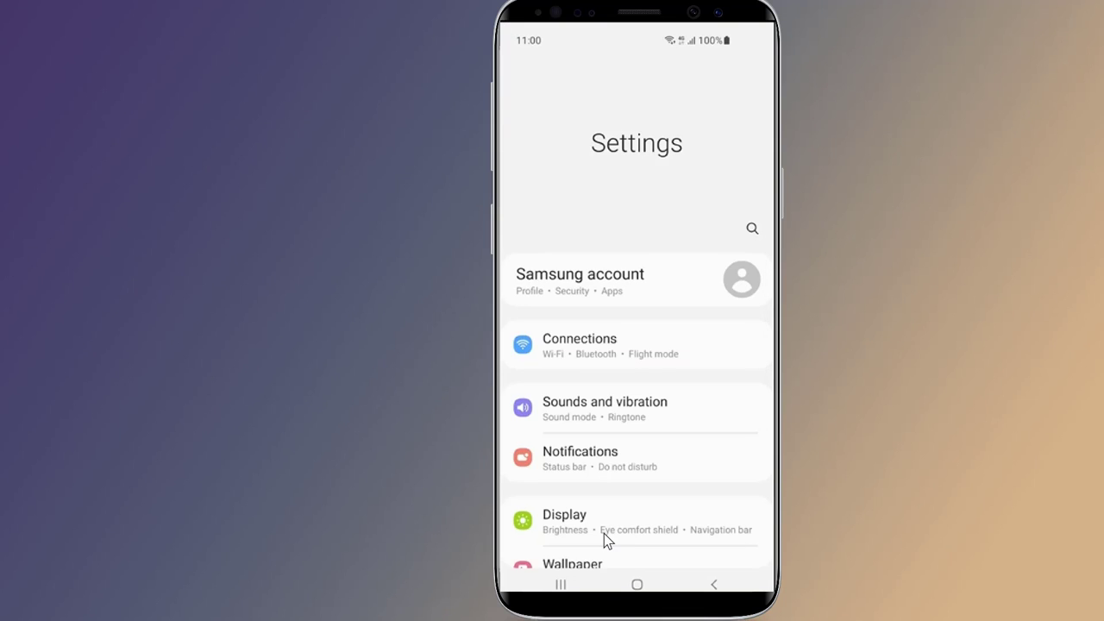
{"action": "scroll", "coordinate": [603, 533], "scroll_direction": "down", "scroll_amount": 2}
{"action": "scroll", "coordinate": [603, 533], "scroll_direction": "down", "scroll_amount": 8}
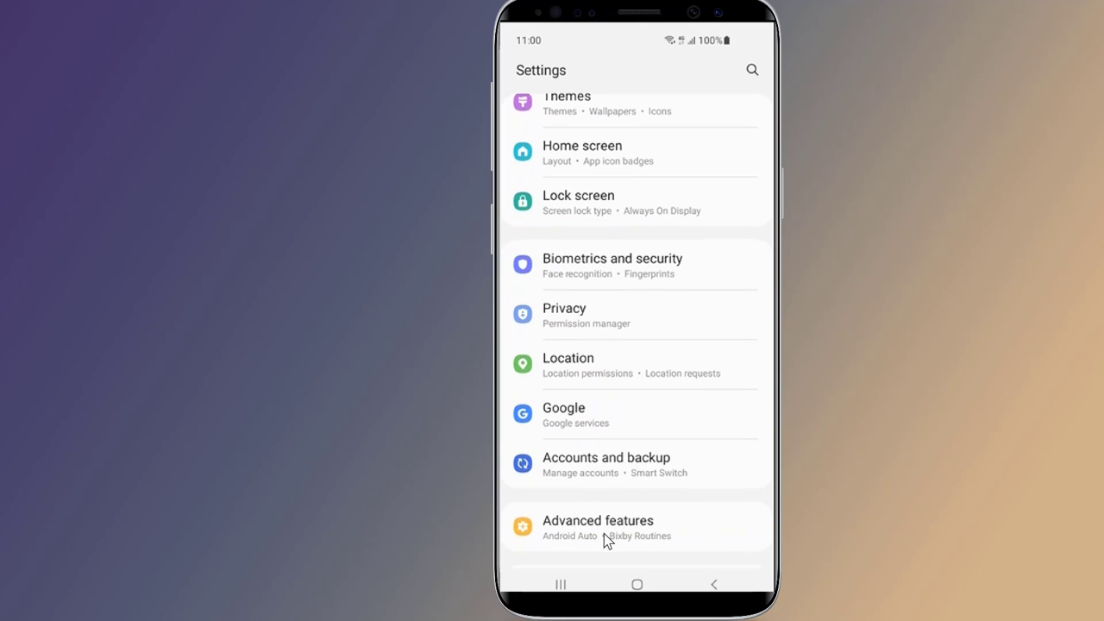
{"action": "left_click", "coordinate": [573, 415]}
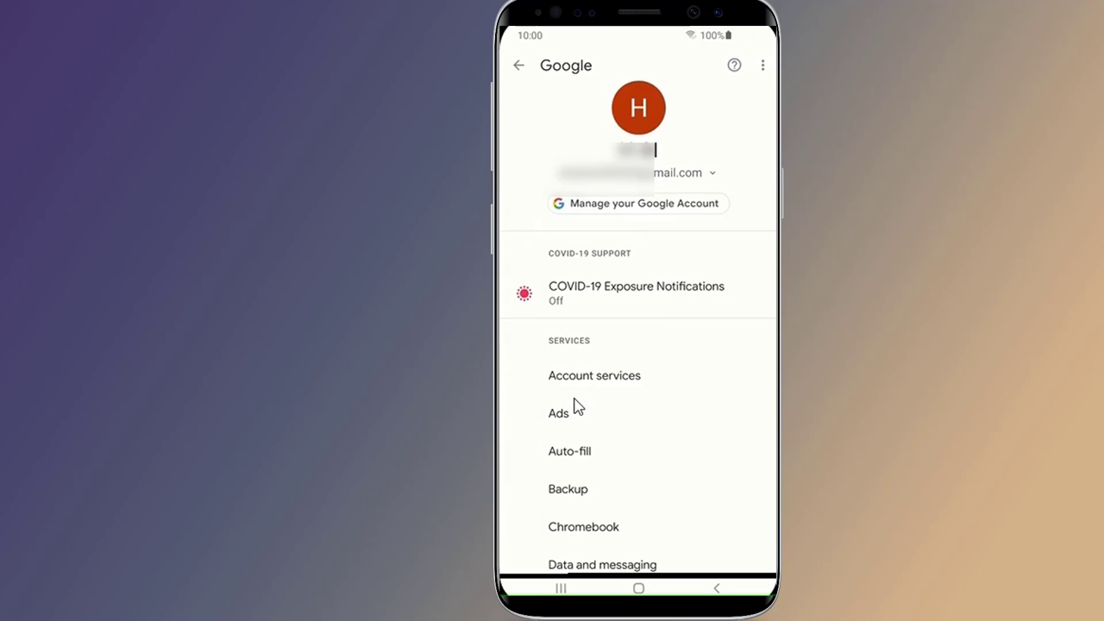
Open Password Manager from the Security tab of Manage your Google Account.
{"action": "left_click", "coordinate": [633, 207]}
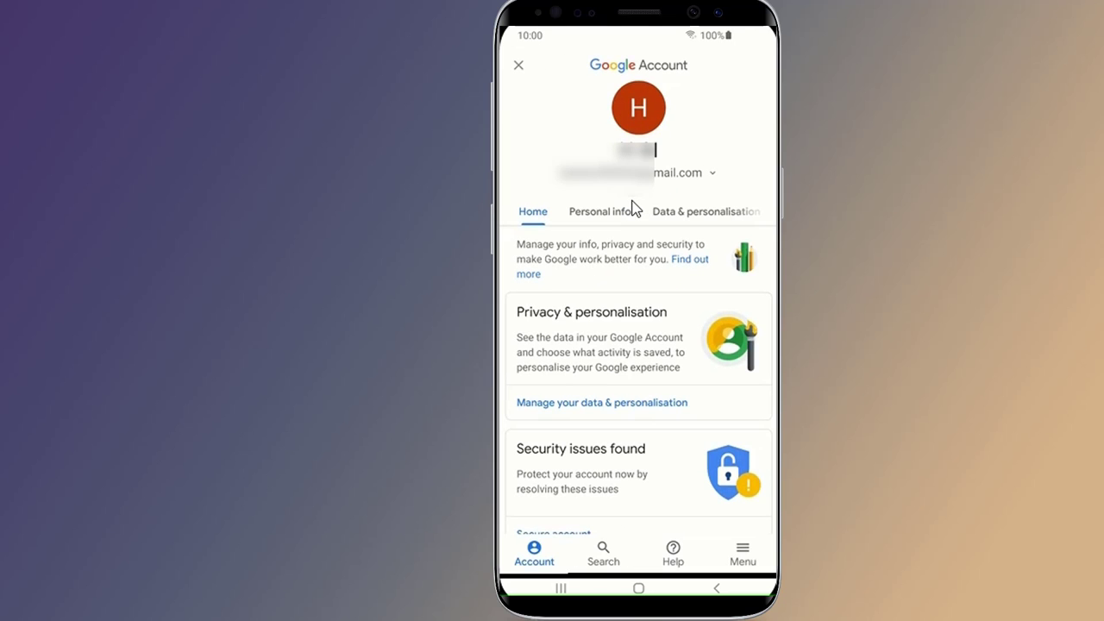
{"action": "scroll", "coordinate": [634, 211], "scroll_direction": "right", "scroll_amount": 5}
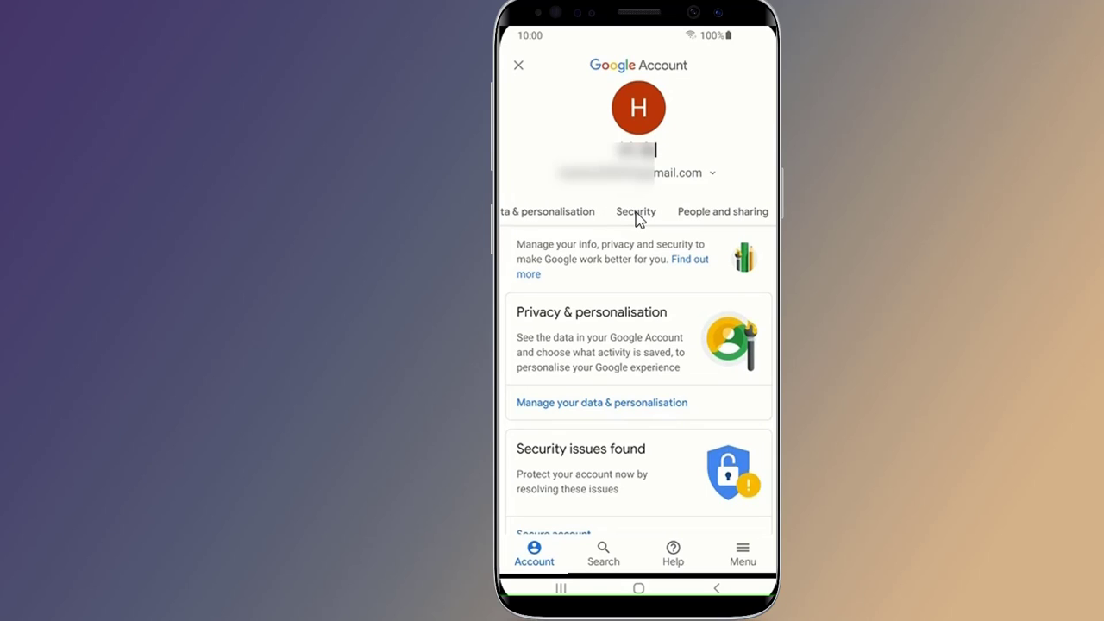
{"action": "left_click", "coordinate": [637, 216]}
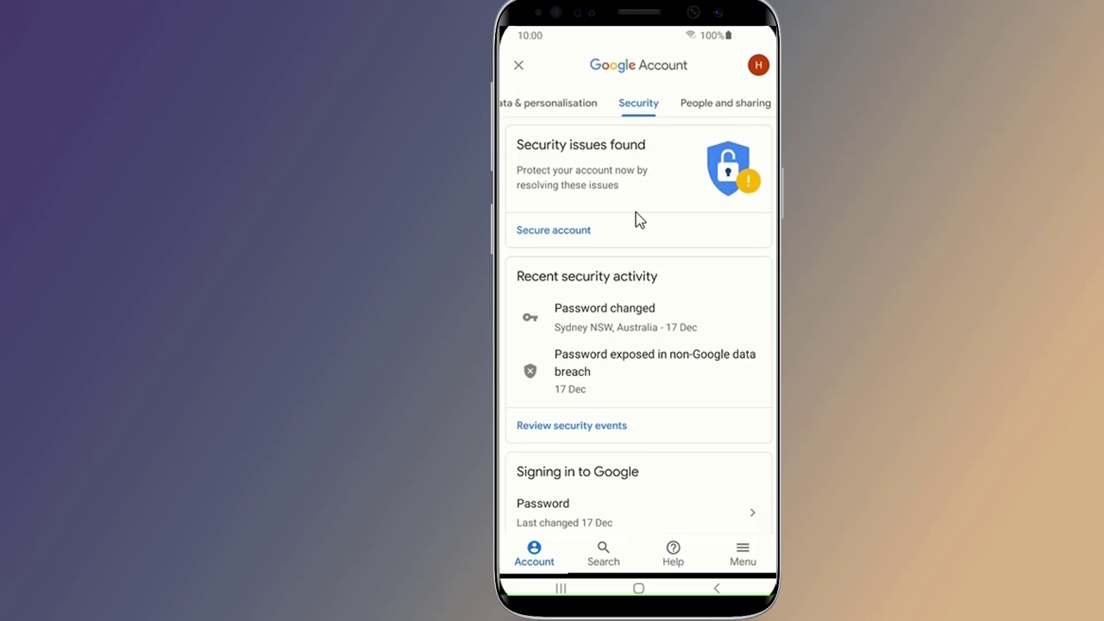
{"action": "scroll", "coordinate": [636, 212], "scroll_direction": "down", "scroll_amount": 10}
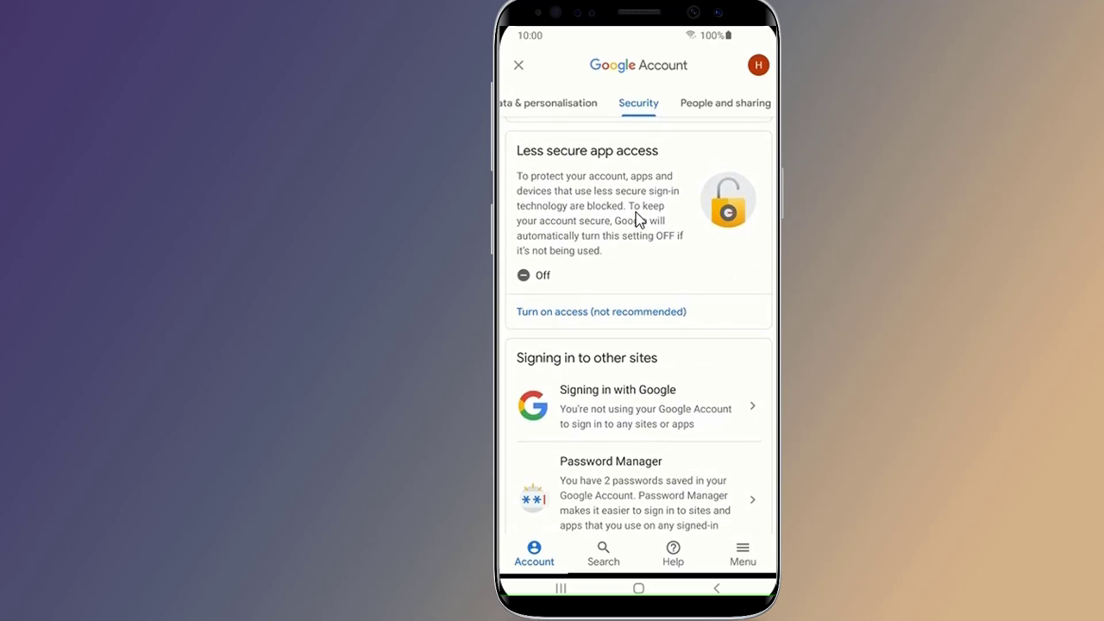
{"action": "scroll", "coordinate": [636, 216], "scroll_direction": "down", "scroll_amount": 3}
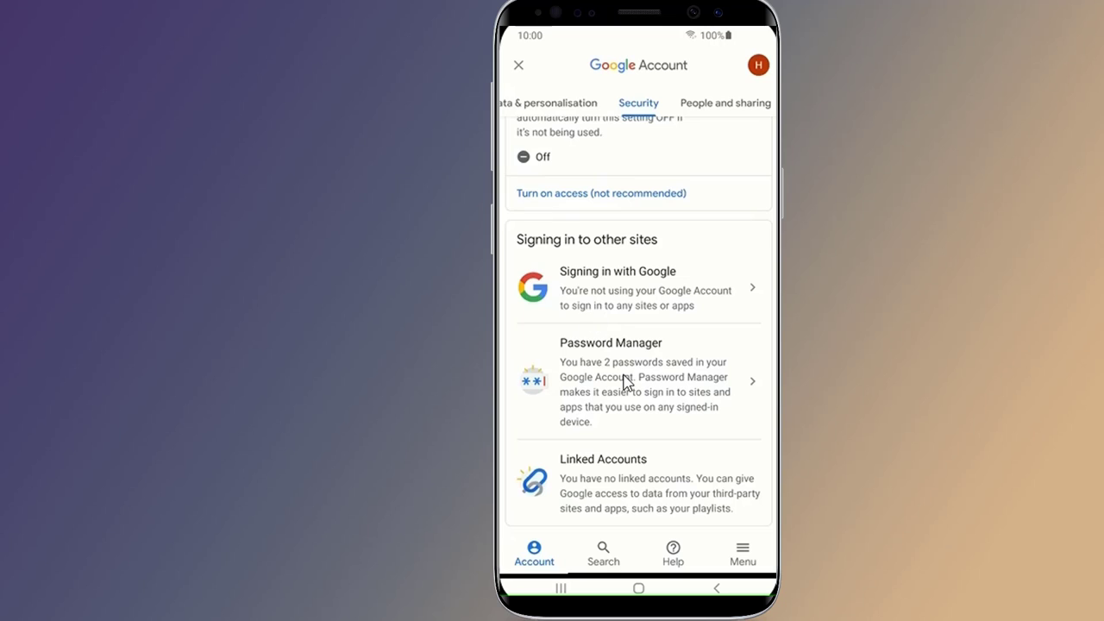
{"action": "left_click", "coordinate": [626, 382]}
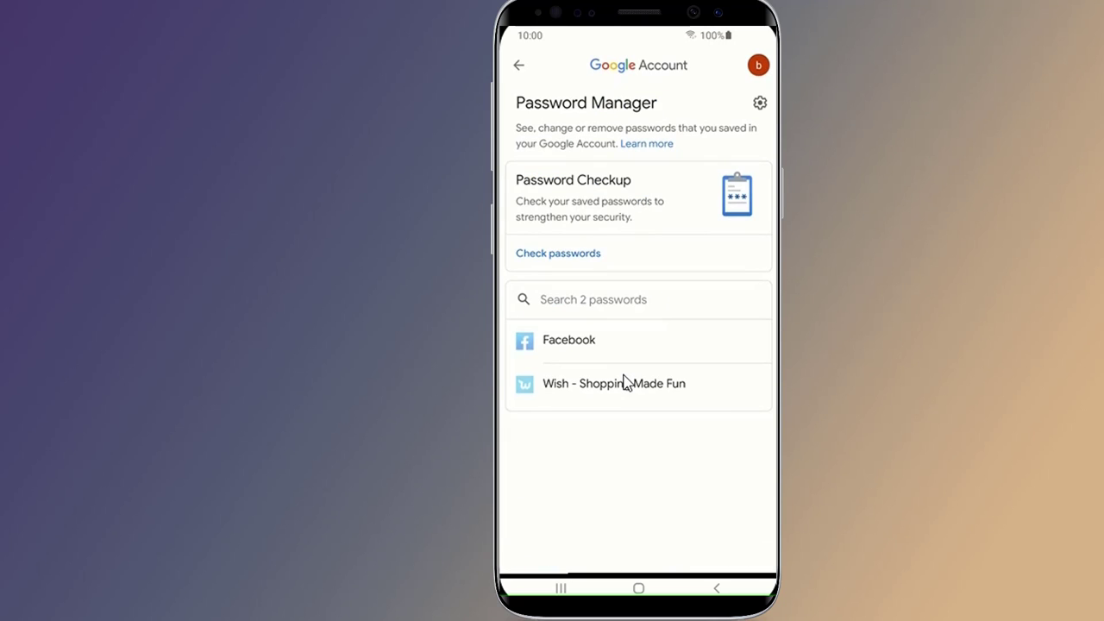
View the saved Facebook password entry after the identity check.
{"action": "left_click", "coordinate": [592, 343]}
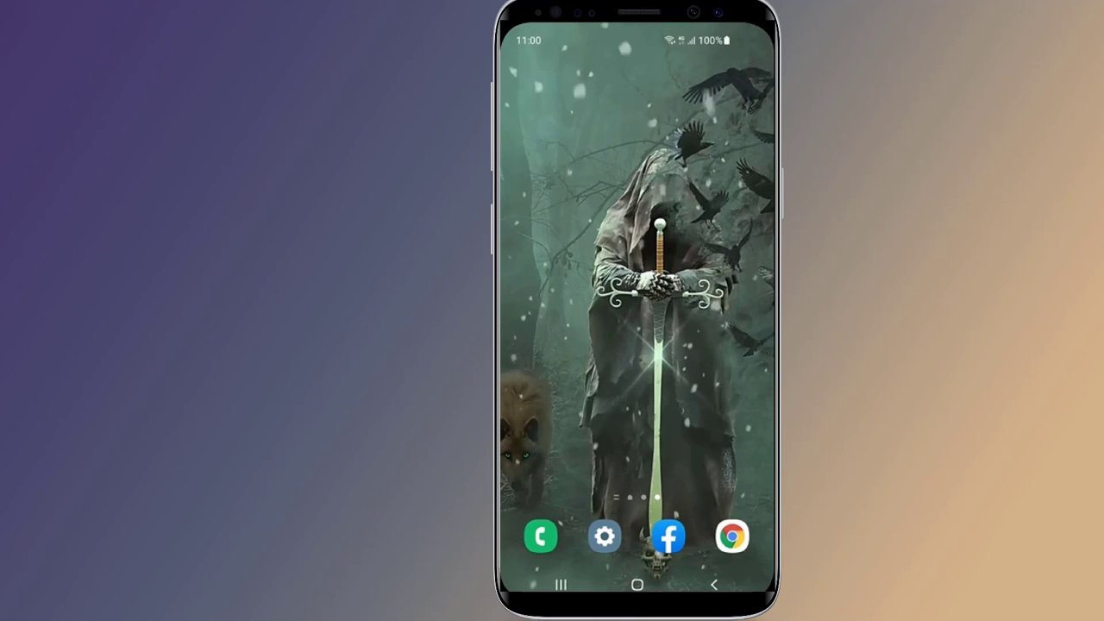
Launch Chrome from the home screen to the google.com.au homepage.
{"action": "left_click", "coordinate": [731, 536]}
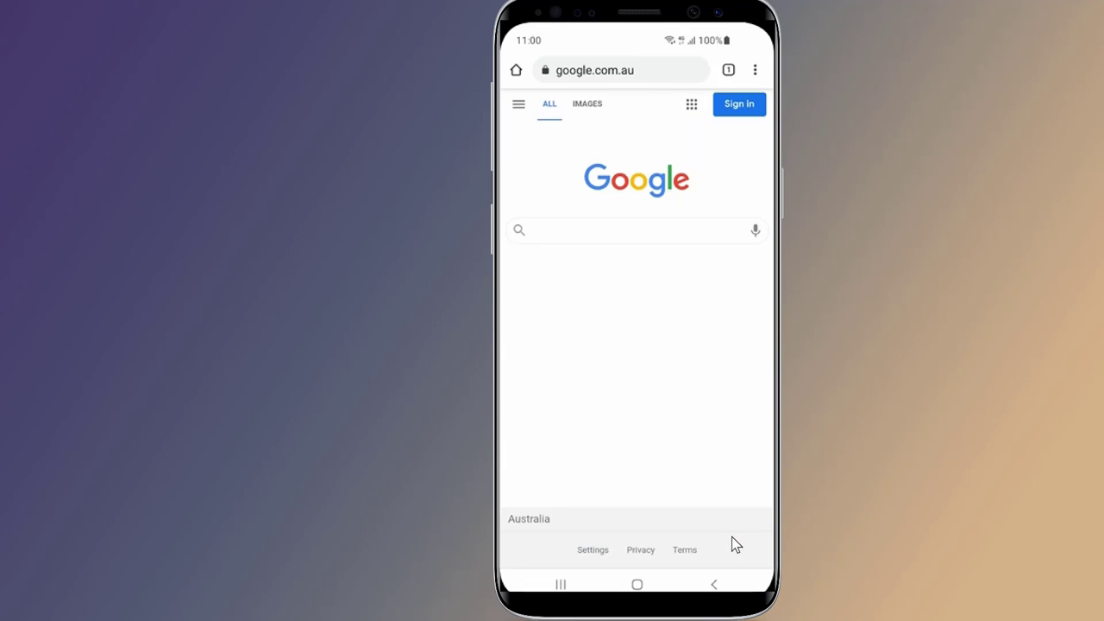
Open Chrome's Passwords settings page from the three-dot menu's Settings.
{"action": "left_click", "coordinate": [755, 71]}
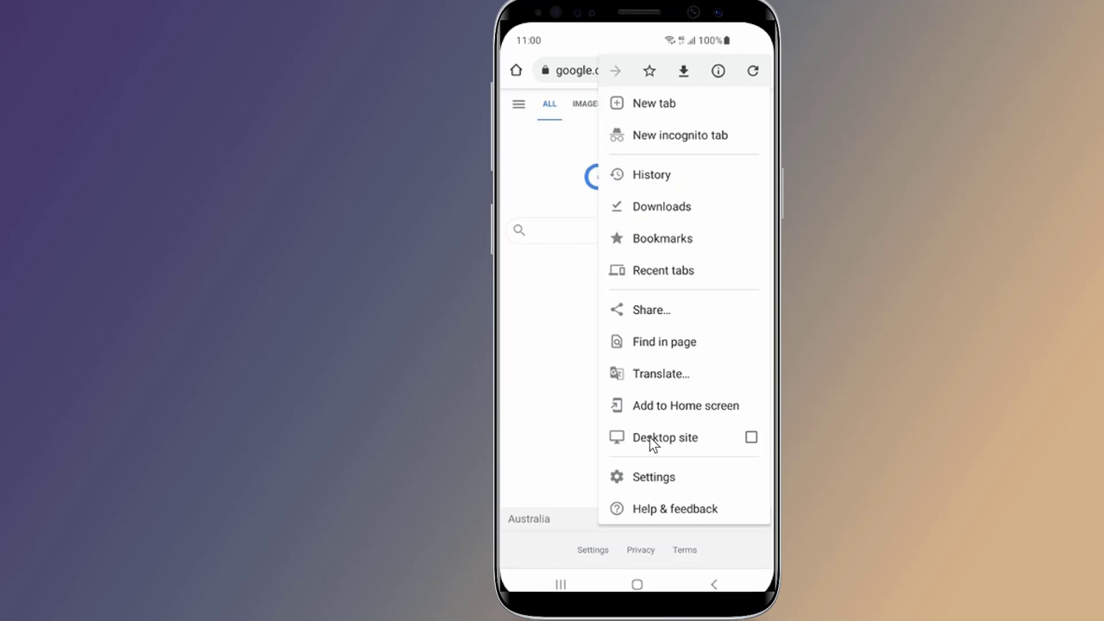
{"action": "left_click", "coordinate": [657, 479]}
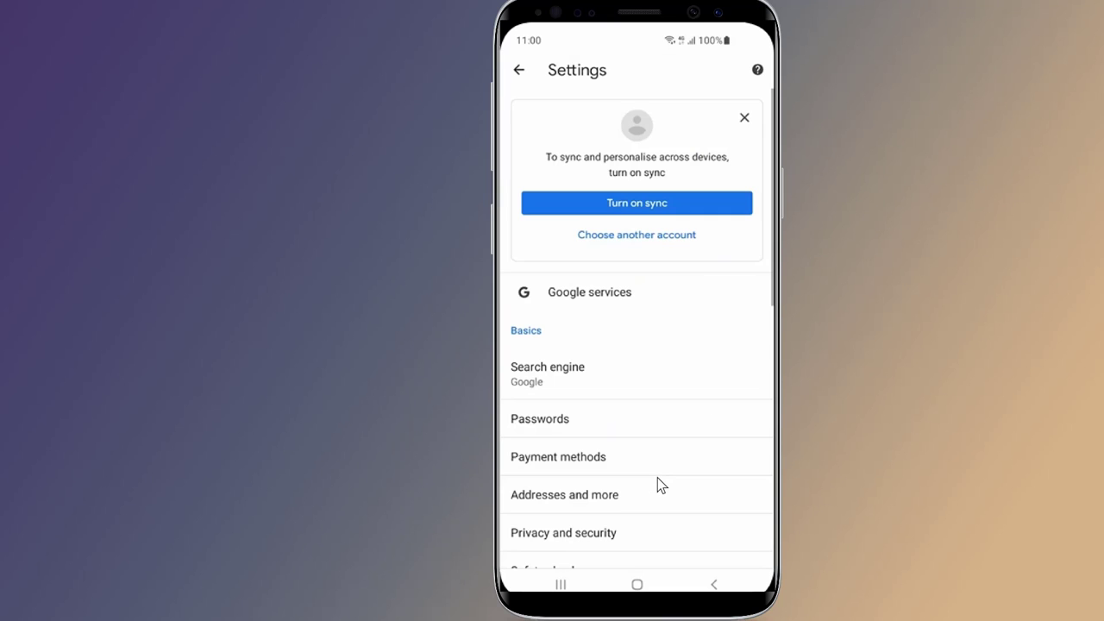
{"action": "left_click", "coordinate": [550, 421]}
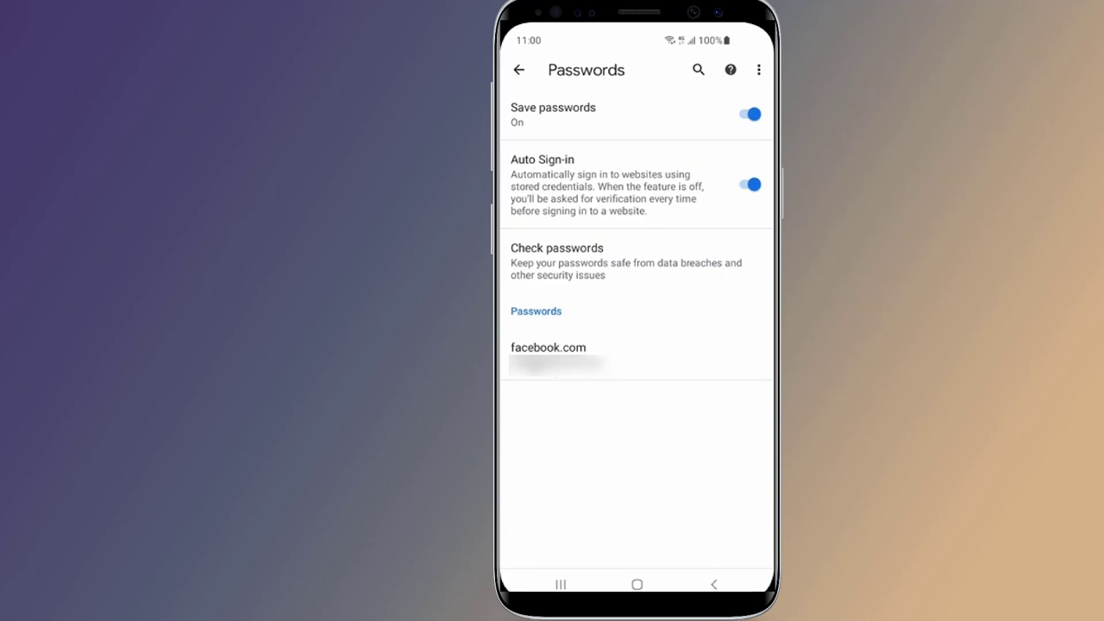
View the saved facebook.com site, username and password details.
{"action": "left_click", "coordinate": [549, 349]}
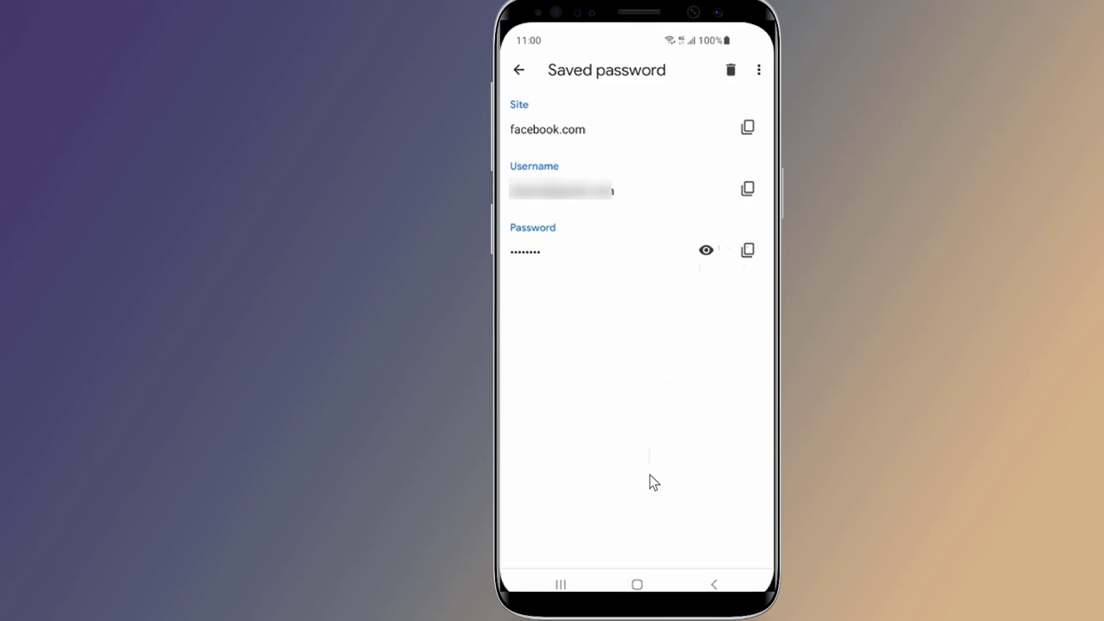
Return from Chrome to the Android home screen.
{"action": "left_click", "coordinate": [637, 584]}
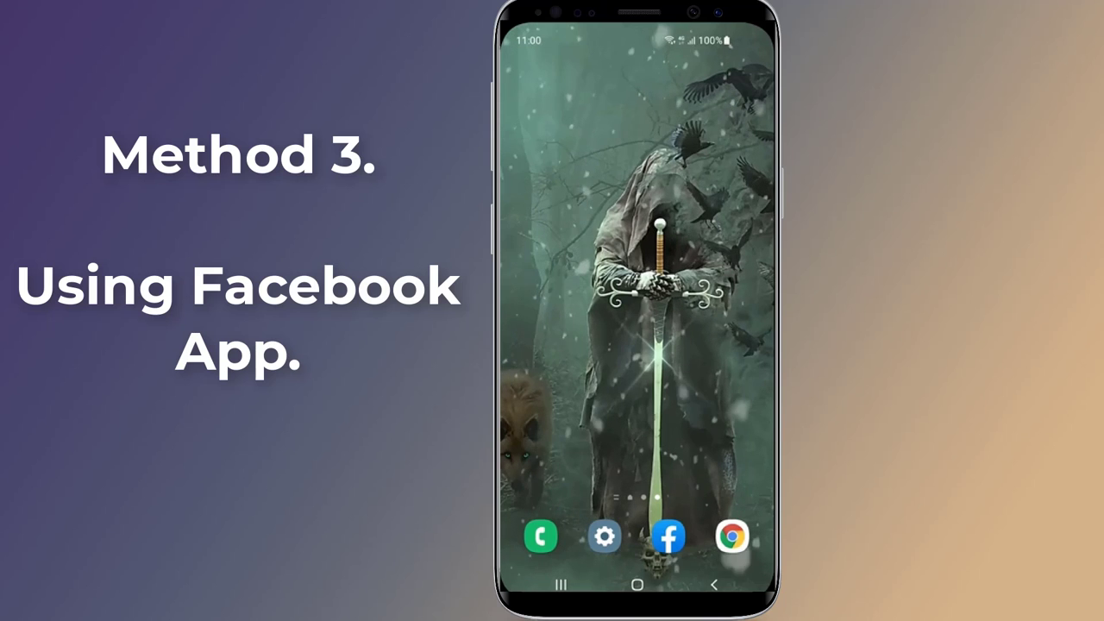
Use Forgot Password? to find the account by email and open the lost-access help article.
{"action": "left_click", "coordinate": [670, 536]}
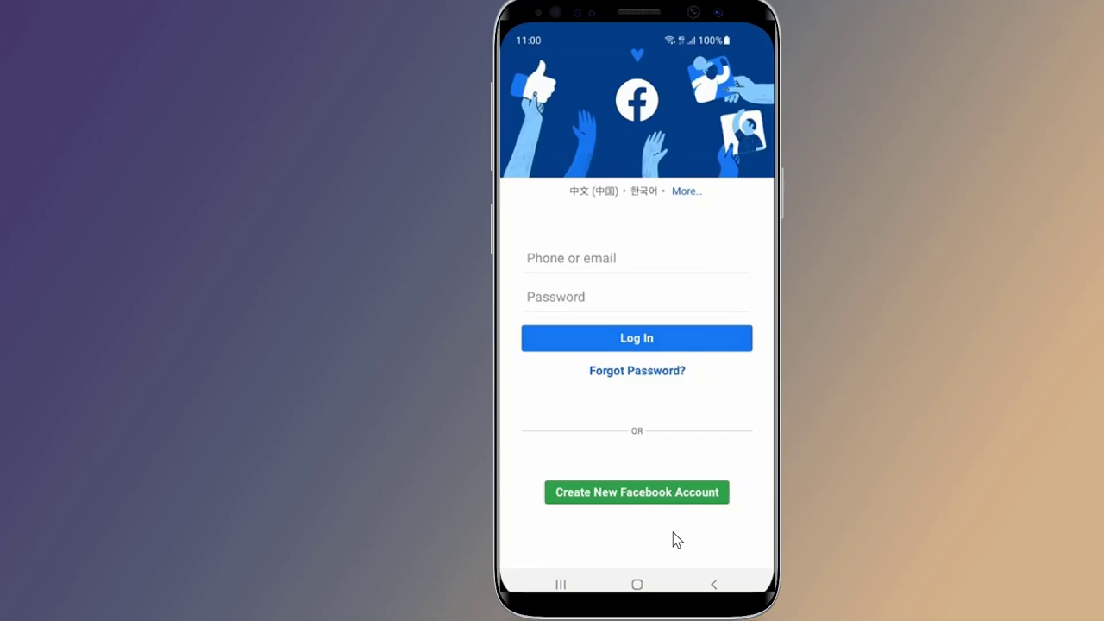
{"action": "left_click", "coordinate": [648, 372]}
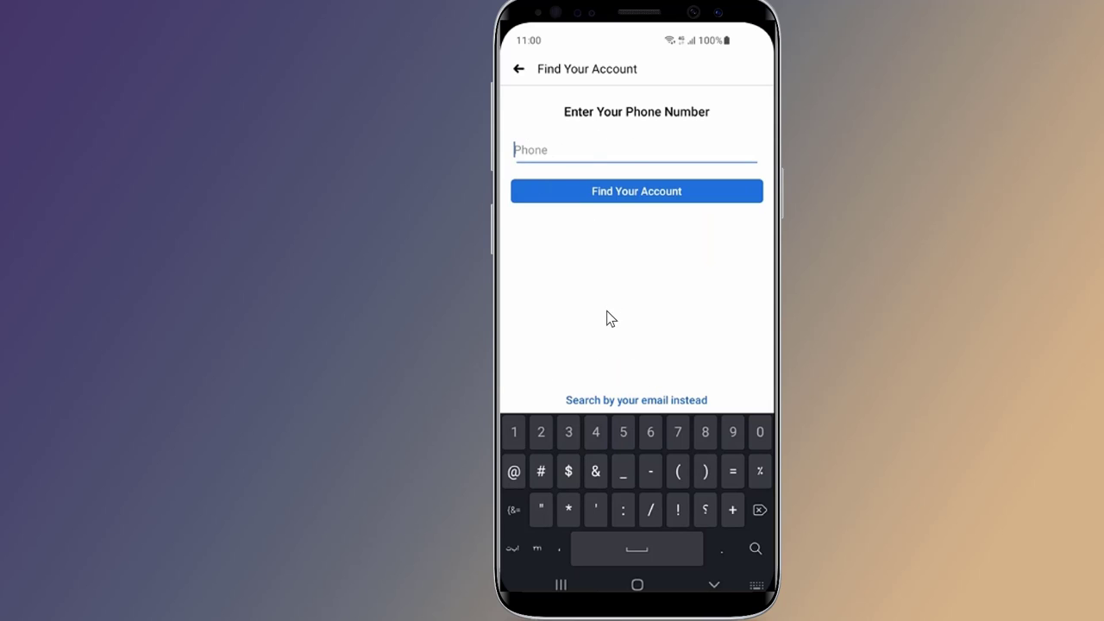
{"action": "left_click", "coordinate": [609, 401]}
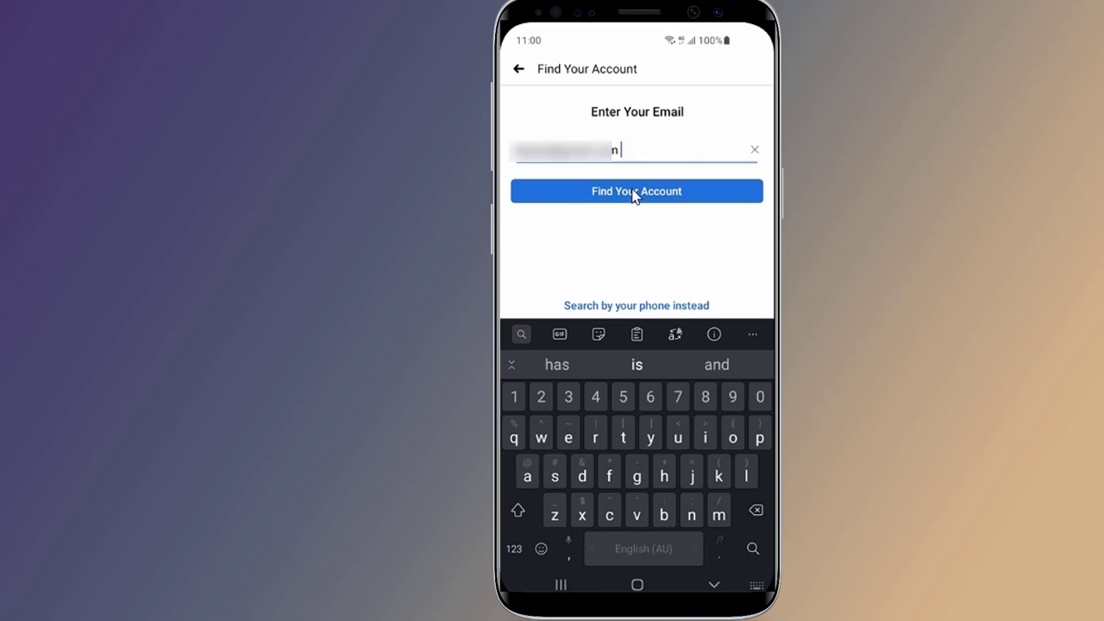
{"action": "left_click", "coordinate": [630, 191]}
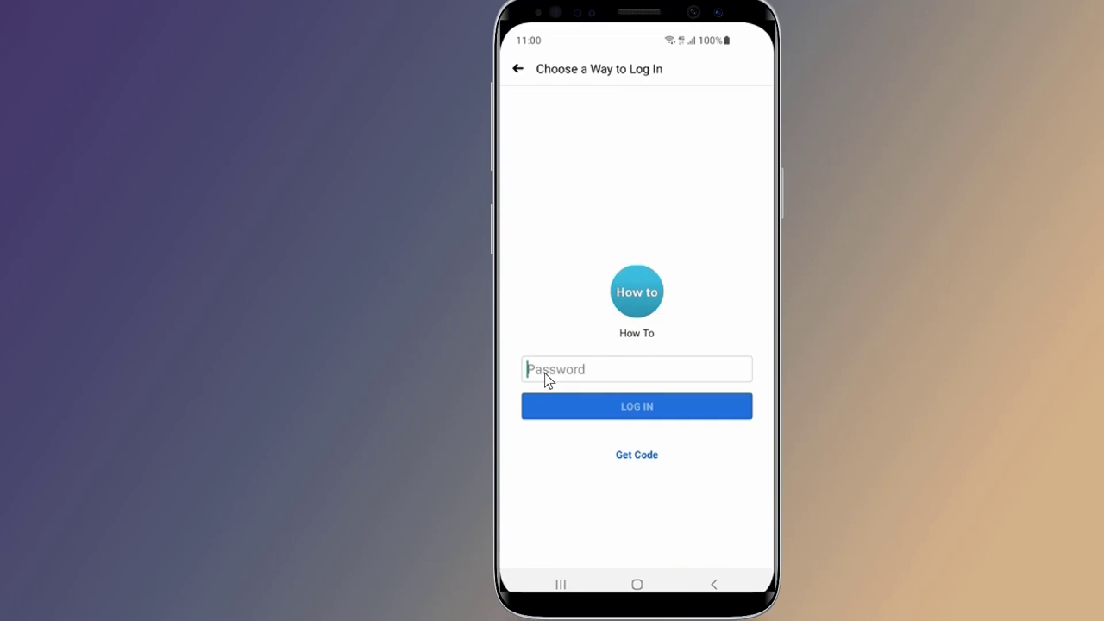
{"action": "left_click", "coordinate": [636, 456]}
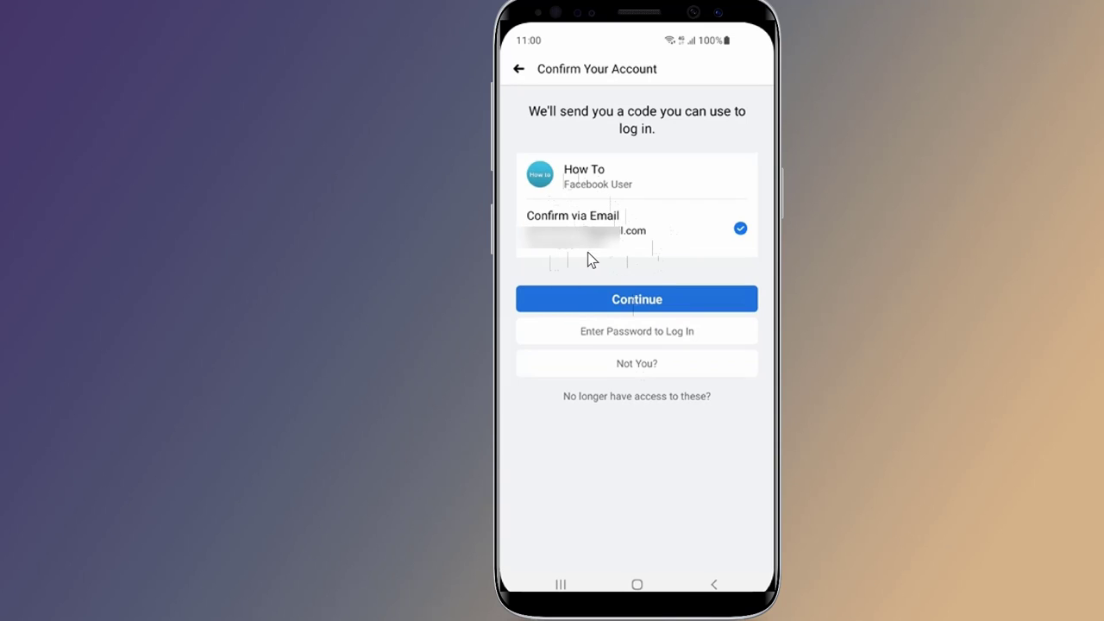
{"action": "left_click", "coordinate": [627, 398]}
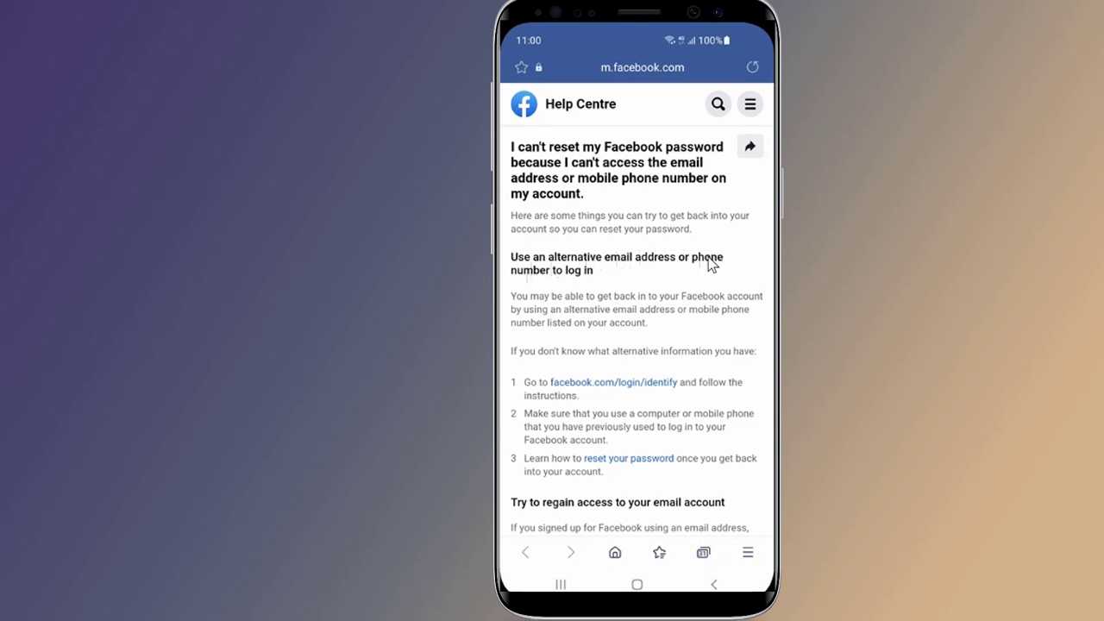
Find the account by email on facebook.com/login/identify, view Try Another Way options, then go home.
{"action": "left_click", "coordinate": [627, 384]}
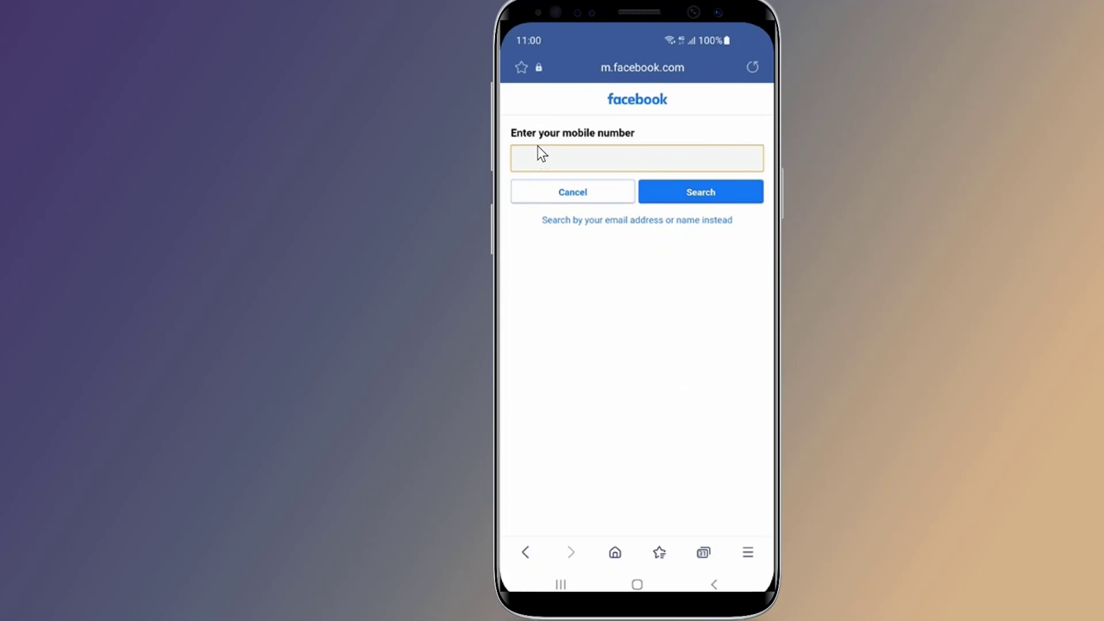
{"action": "left_click", "coordinate": [654, 226]}
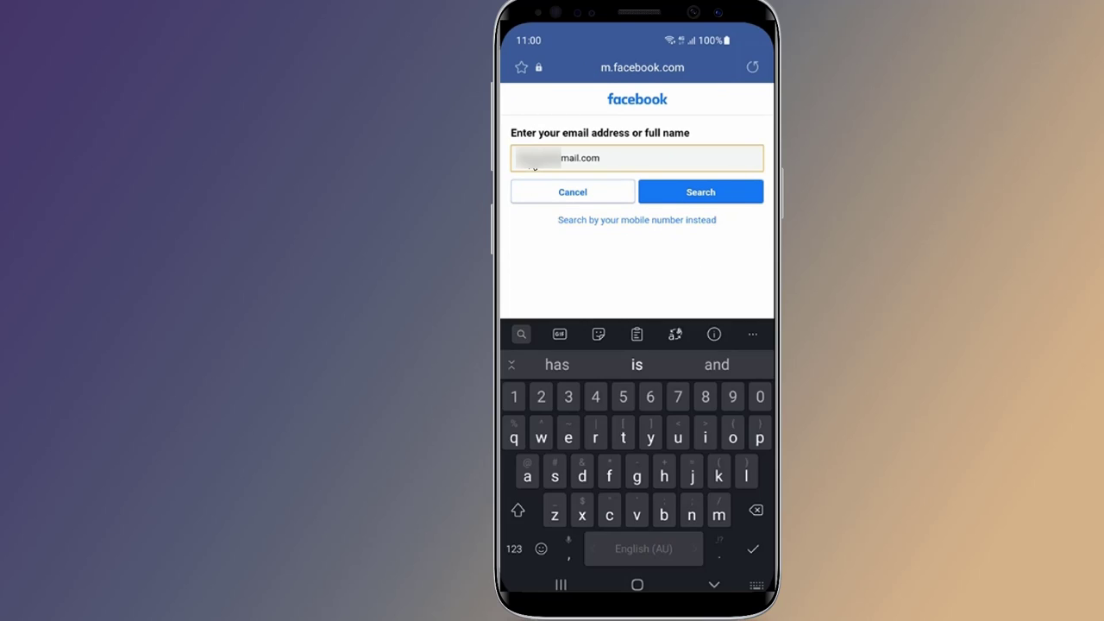
{"action": "key", "text": "Escape"}
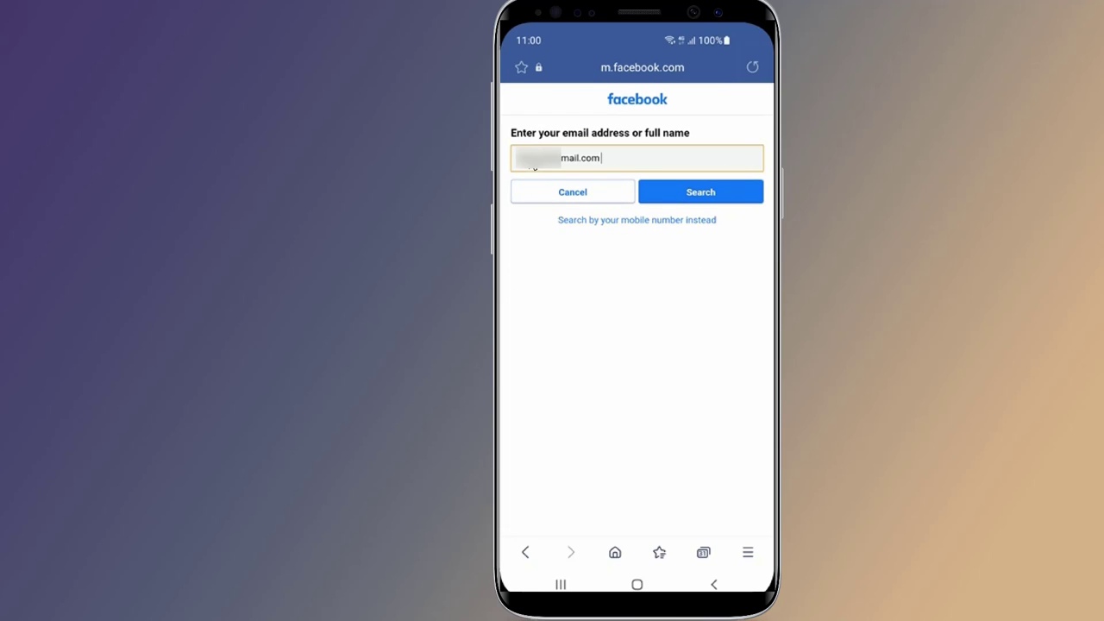
{"action": "left_click", "coordinate": [707, 196]}
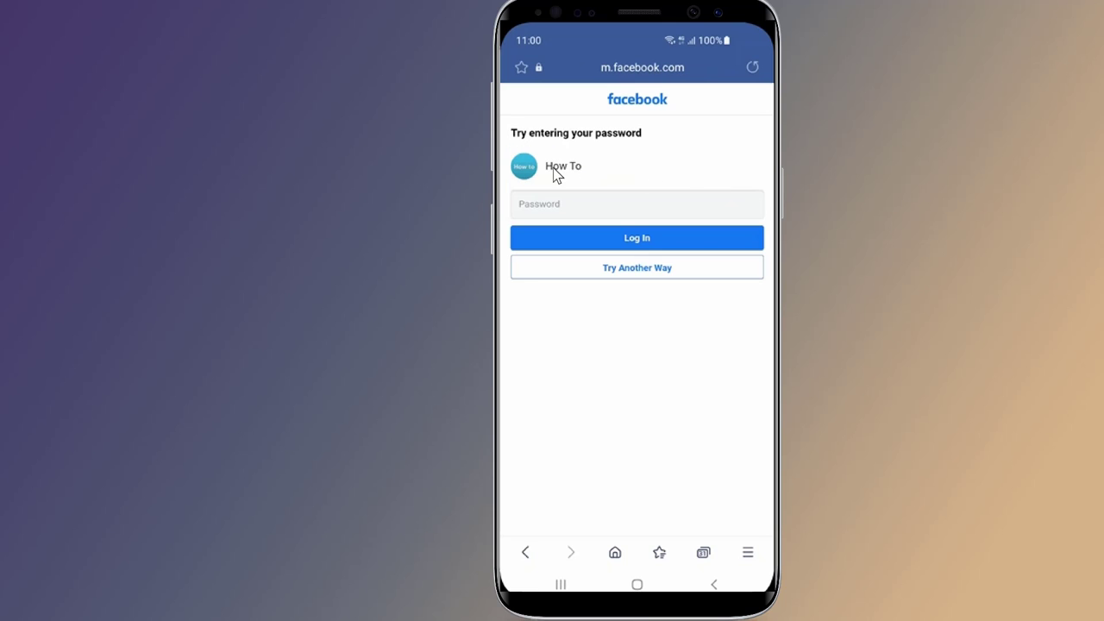
{"action": "left_click", "coordinate": [629, 269]}
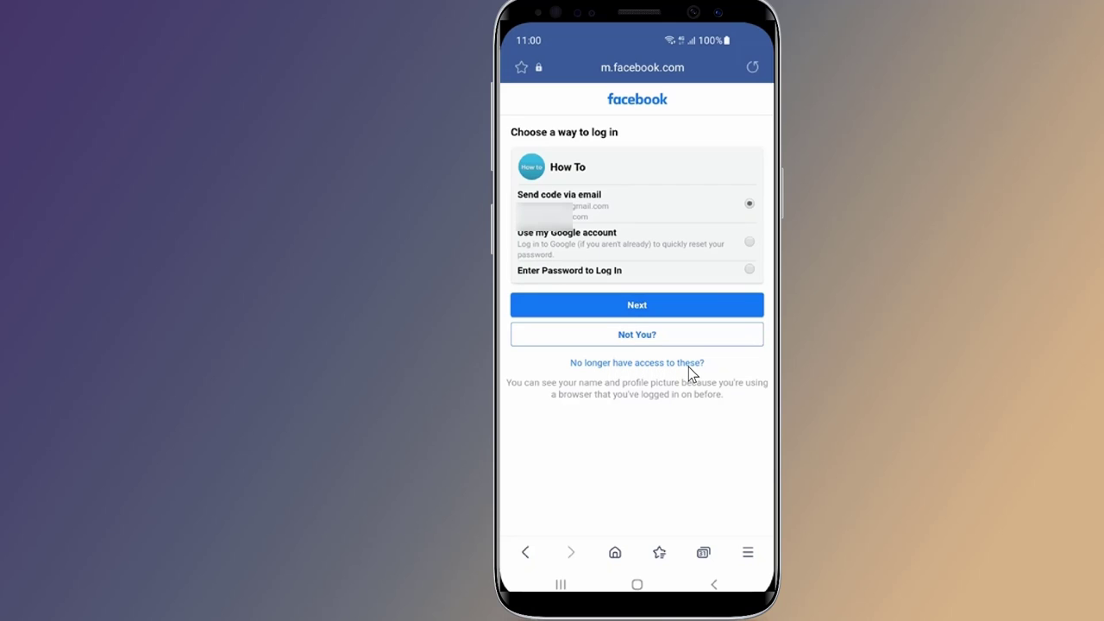
{"action": "left_click", "coordinate": [637, 586]}
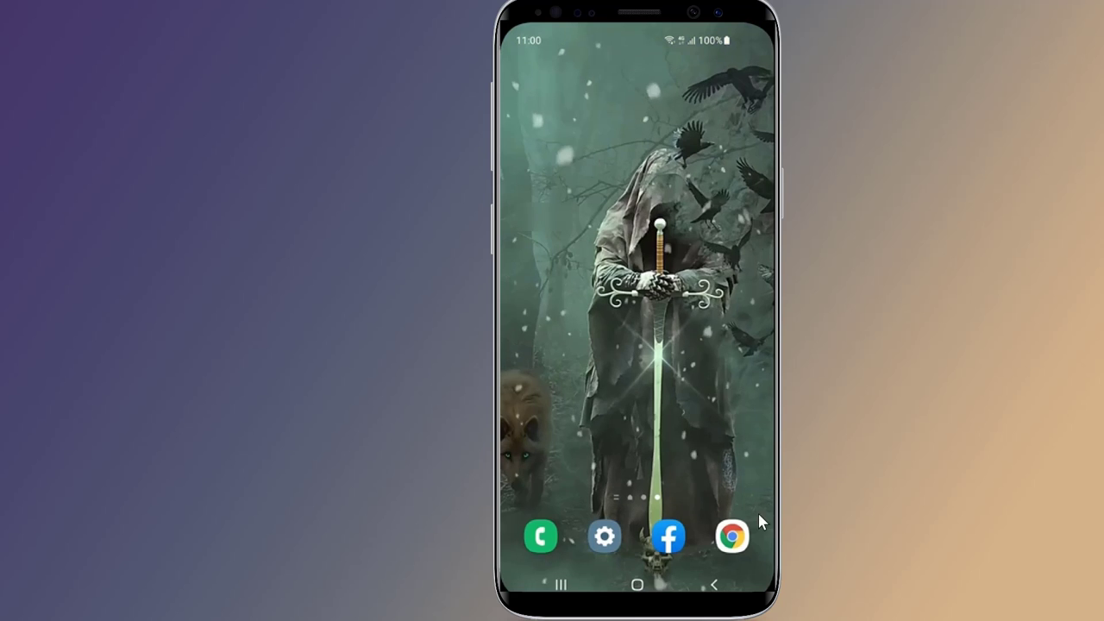